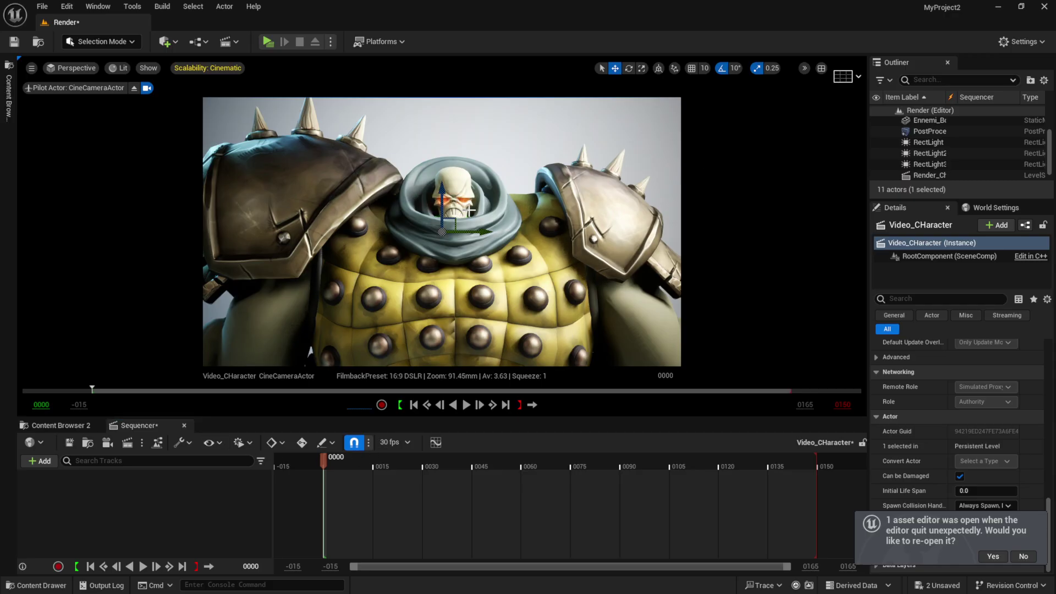
Add the CineCameraActor from the level to the Video_CHaracter sequence as a track
{"action": "left_click", "coordinate": [472, 160]}
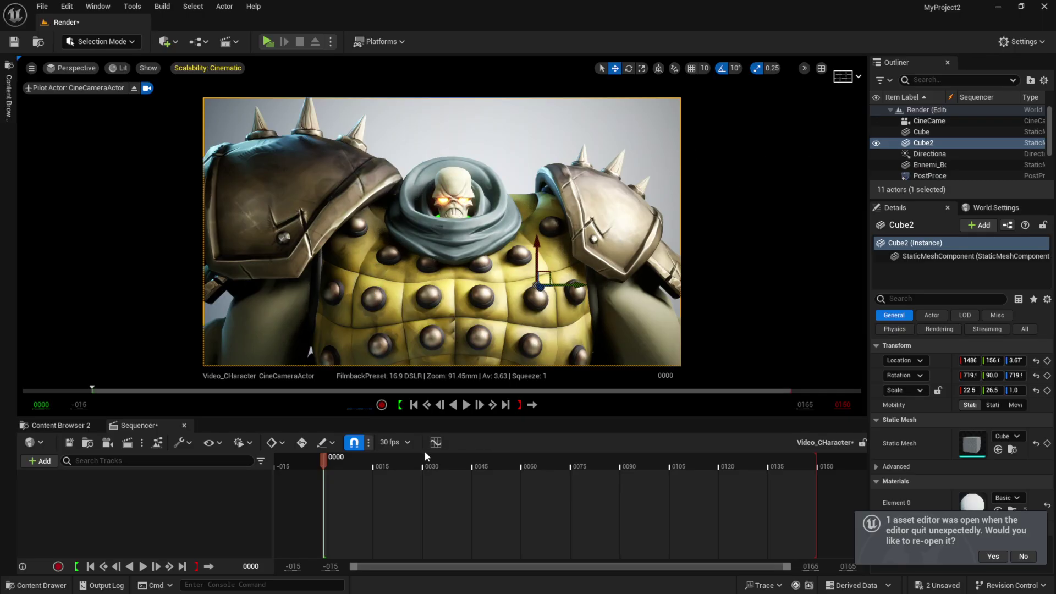
{"action": "left_click", "coordinate": [928, 121]}
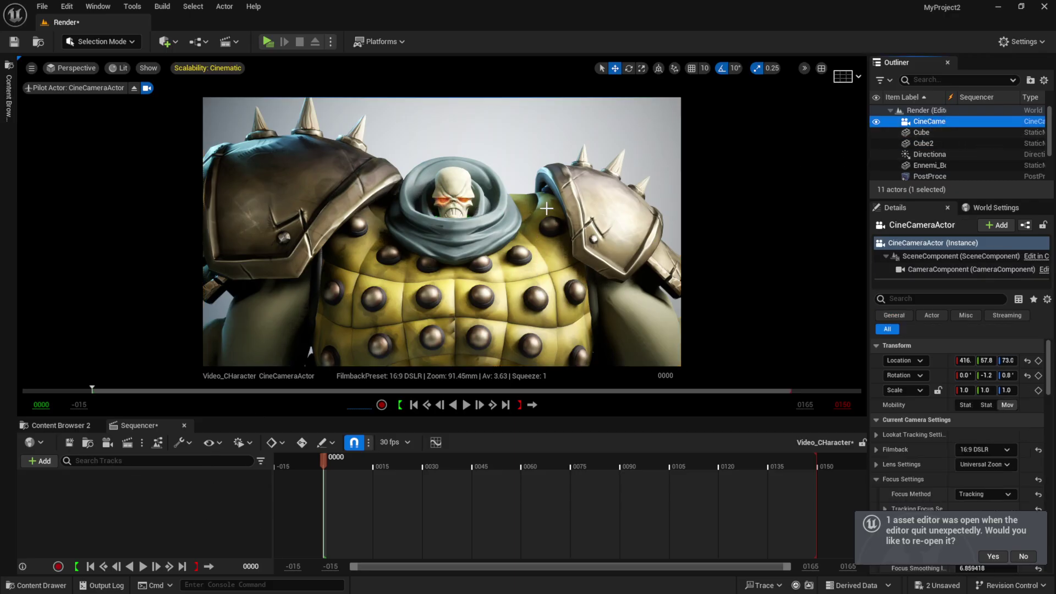
{"action": "left_click_drag", "start_coordinate": [938, 127], "coordinate": [847, 164]}
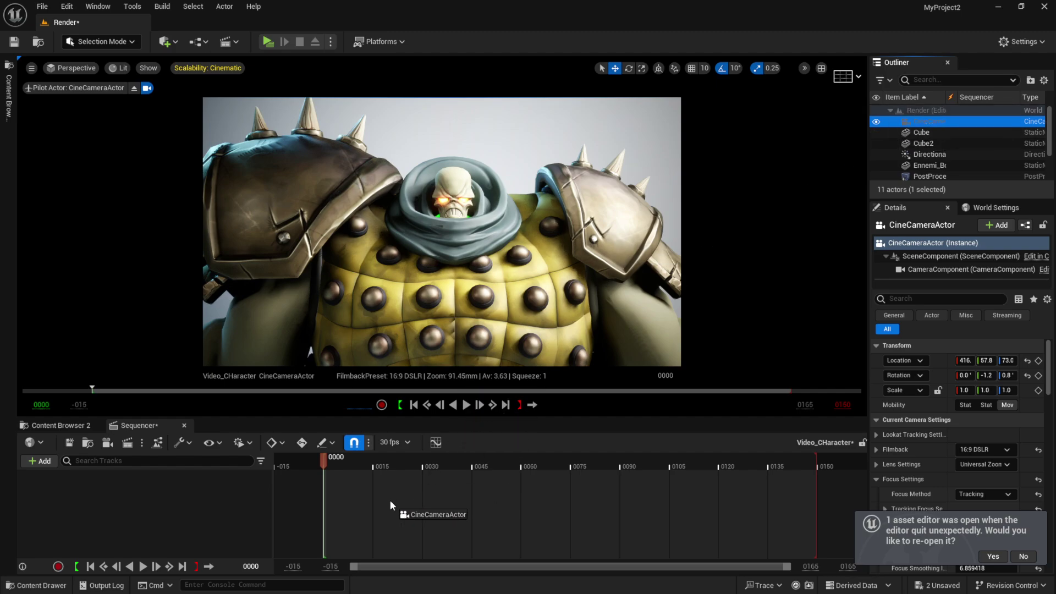
{"action": "left_click_drag", "start_coordinate": [387, 505], "coordinate": [389, 506]}
Expand the CineCameraActor's Transform track and add a Location keyframe at frame 0000
{"action": "scroll", "coordinate": [347, 501], "scroll_direction": "down", "scroll_amount": 2}
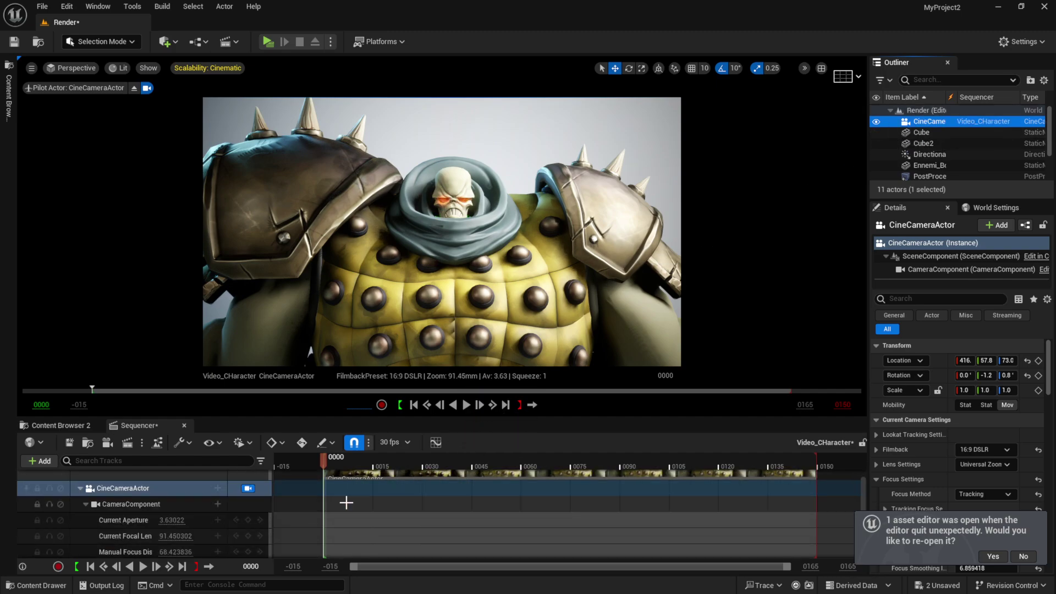
{"action": "scroll", "coordinate": [302, 496], "scroll_direction": "up", "scroll_amount": 2}
{"action": "scroll", "coordinate": [302, 498], "scroll_direction": "down", "scroll_amount": 2}
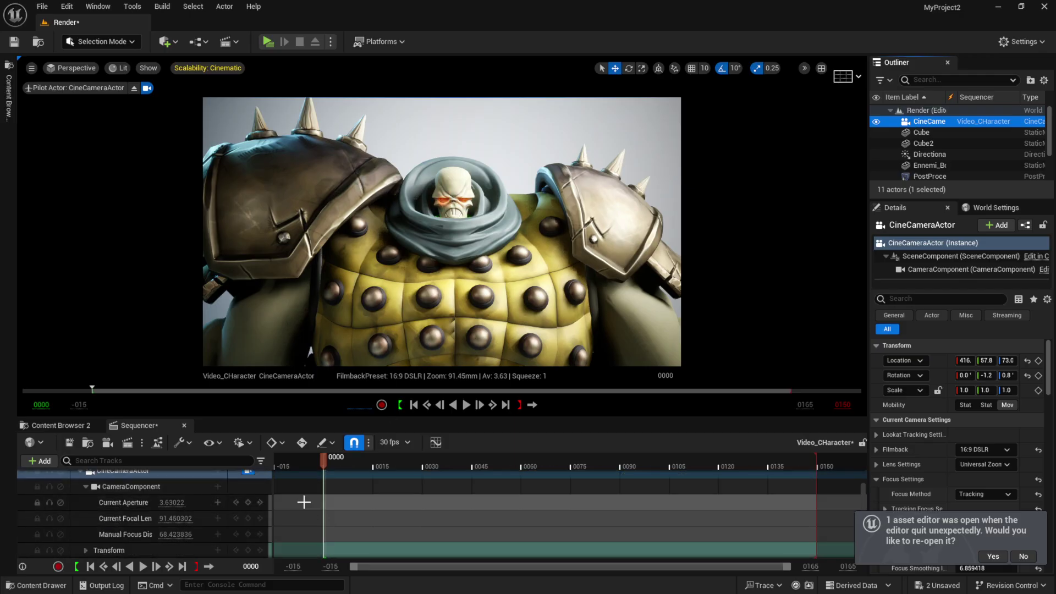
{"action": "scroll", "coordinate": [326, 480], "scroll_direction": "up", "scroll_amount": 2}
{"action": "left_click_drag", "start_coordinate": [326, 464], "coordinate": [324, 441]}
{"action": "scroll", "coordinate": [212, 505], "scroll_direction": "down", "scroll_amount": 3}
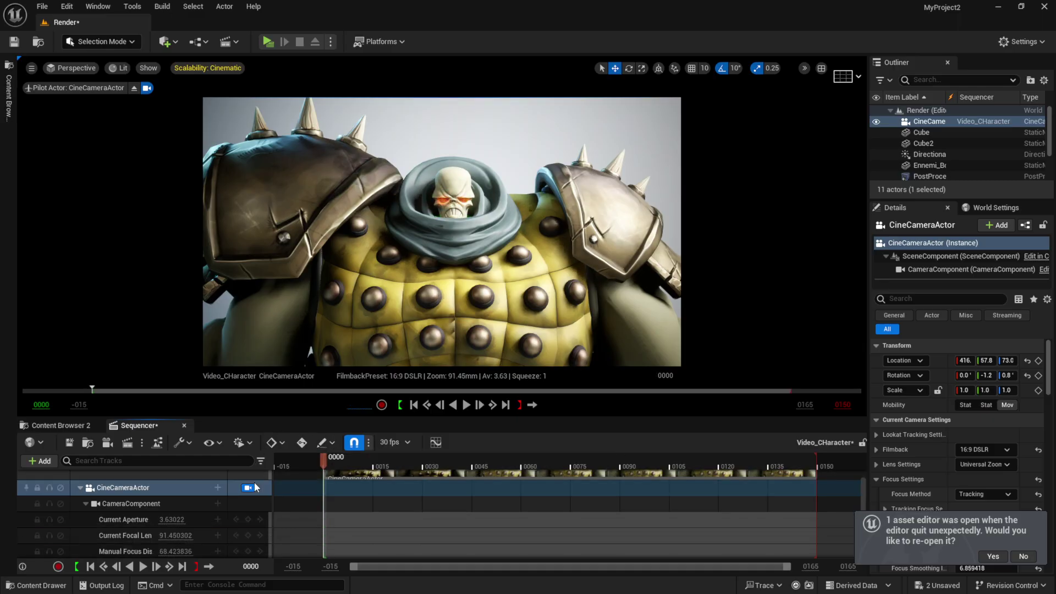
{"action": "scroll", "coordinate": [147, 524], "scroll_direction": "up", "scroll_amount": 1}
{"action": "scroll", "coordinate": [154, 533], "scroll_direction": "down", "scroll_amount": 1}
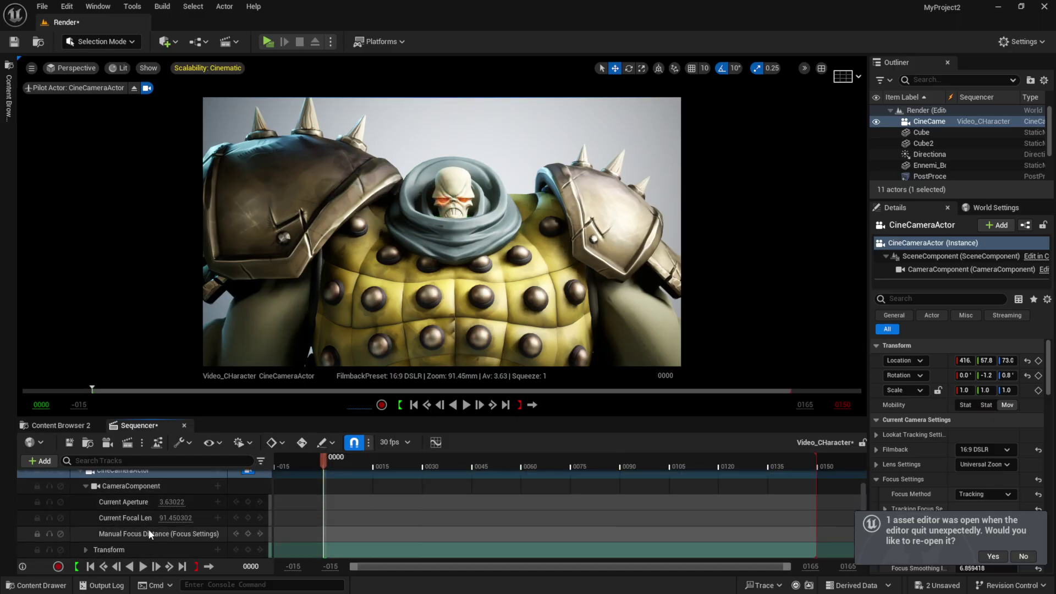
{"action": "left_click", "coordinate": [85, 550]}
{"action": "scroll", "coordinate": [140, 523], "scroll_direction": "down", "scroll_amount": 3}
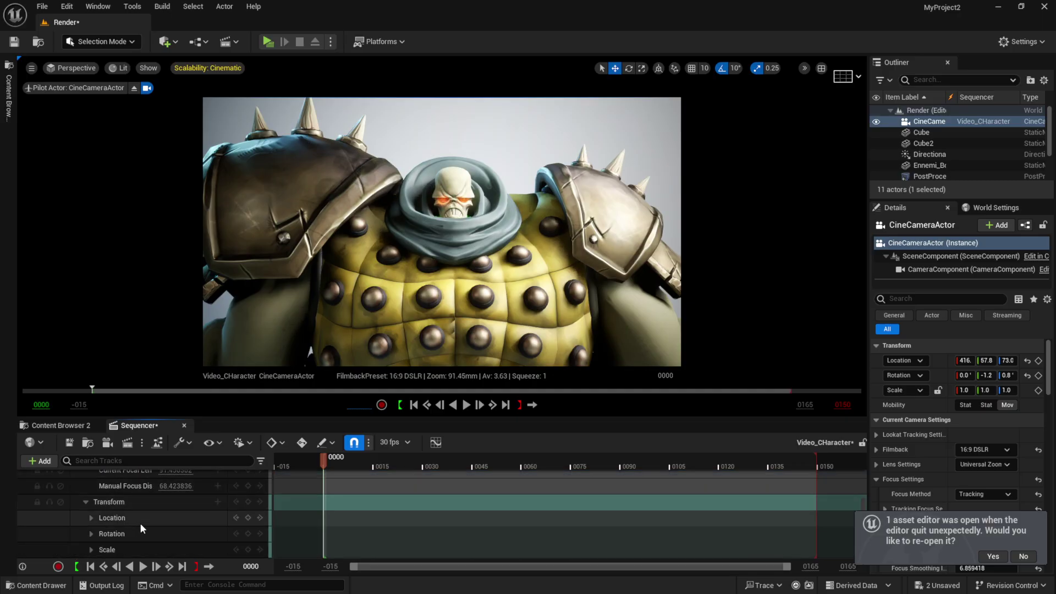
{"action": "left_click", "coordinate": [136, 523]}
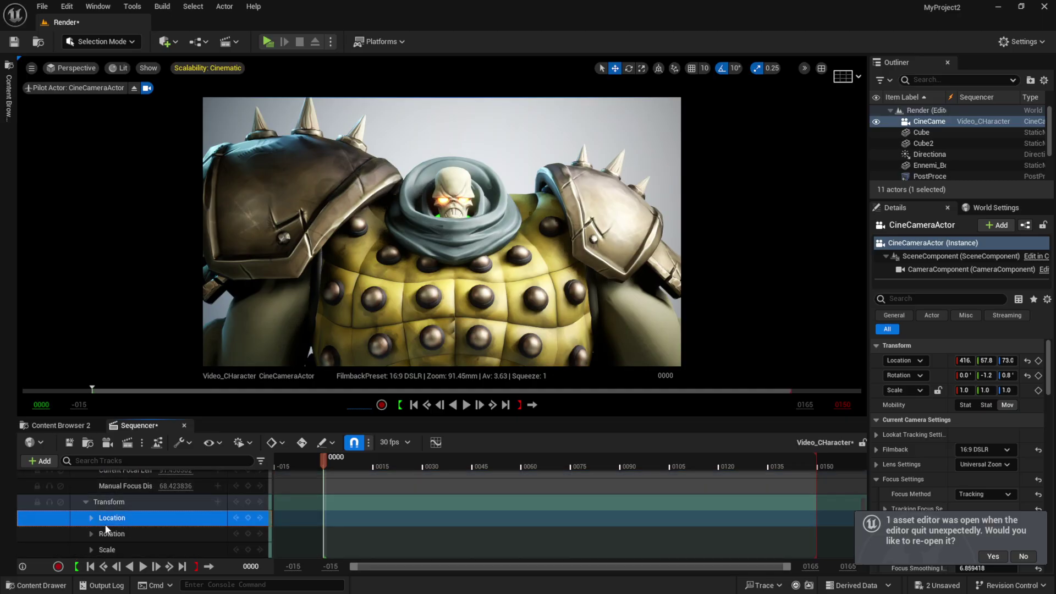
{"action": "left_click", "coordinate": [247, 517]}
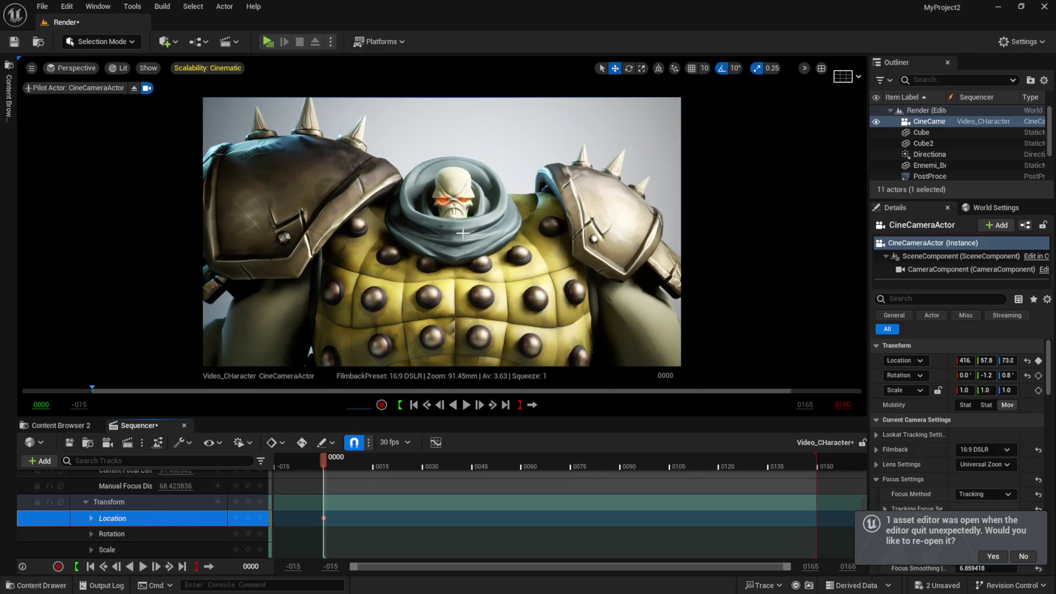
At frame 0075, move the camera in to a skull close-up, about X 704, Y 62, Z 67, and keyframe its Location
{"action": "left_click", "coordinate": [327, 461]}
{"action": "left_click_drag", "start_coordinate": [488, 464], "coordinate": [573, 444]}
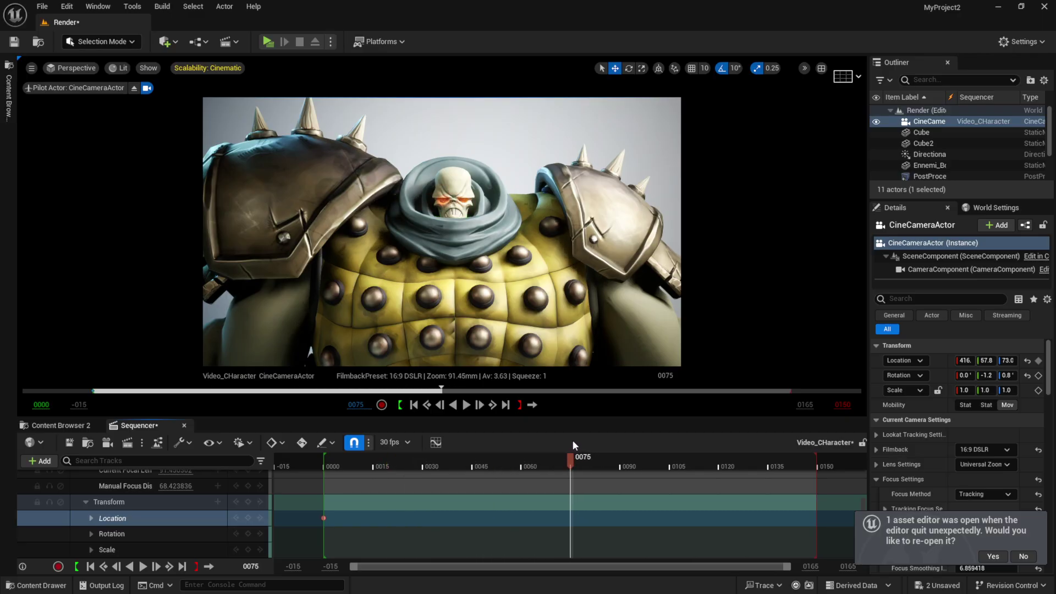
{"action": "scroll", "coordinate": [451, 277], "scroll_direction": "down", "scroll_amount": 6}
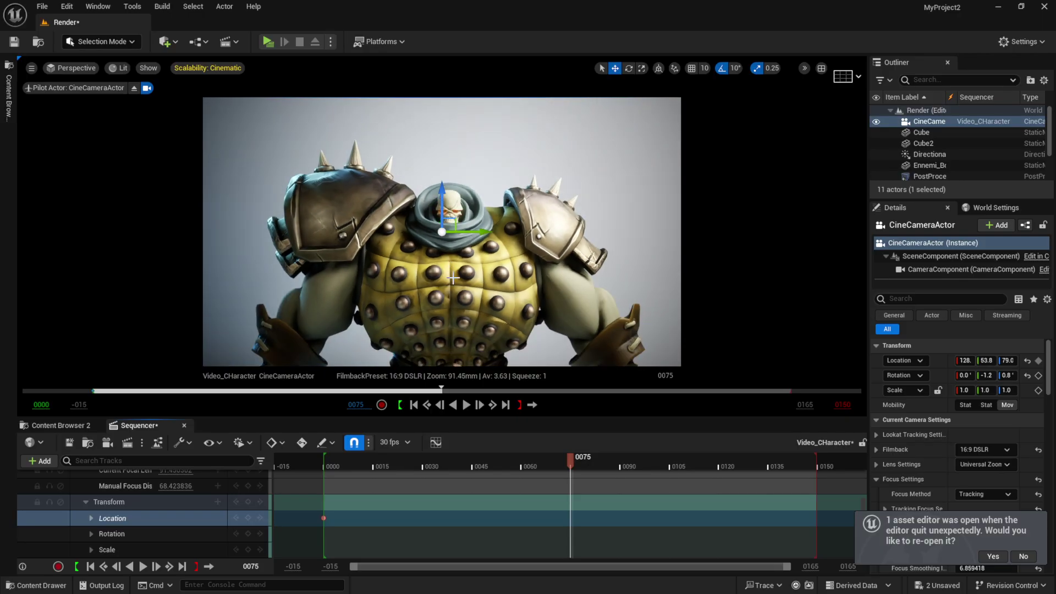
{"action": "scroll", "coordinate": [452, 278], "scroll_direction": "up", "scroll_amount": 10}
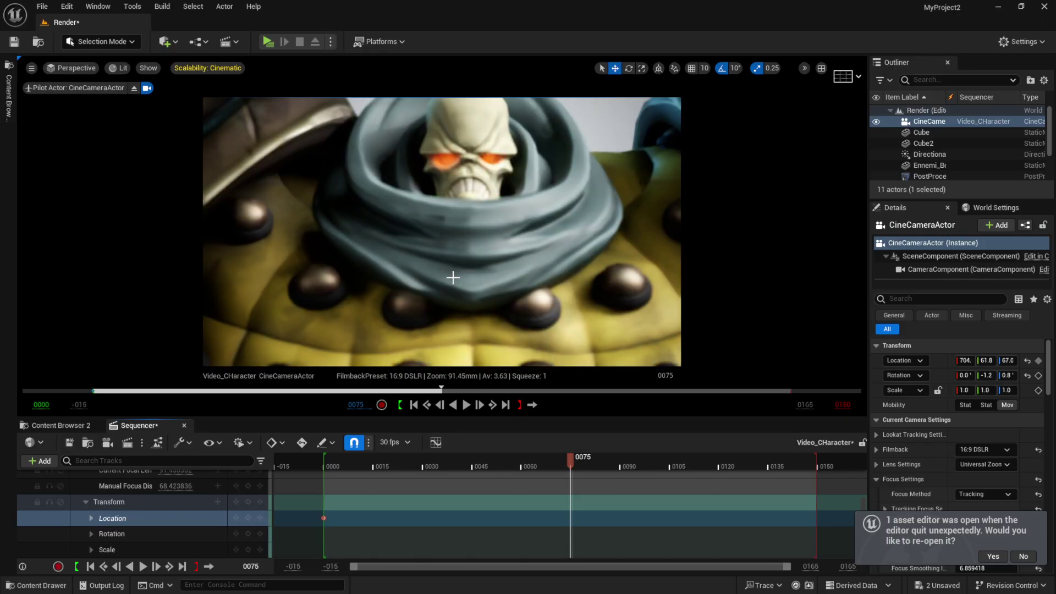
{"action": "scroll", "coordinate": [453, 278], "scroll_direction": "up", "scroll_amount": 2}
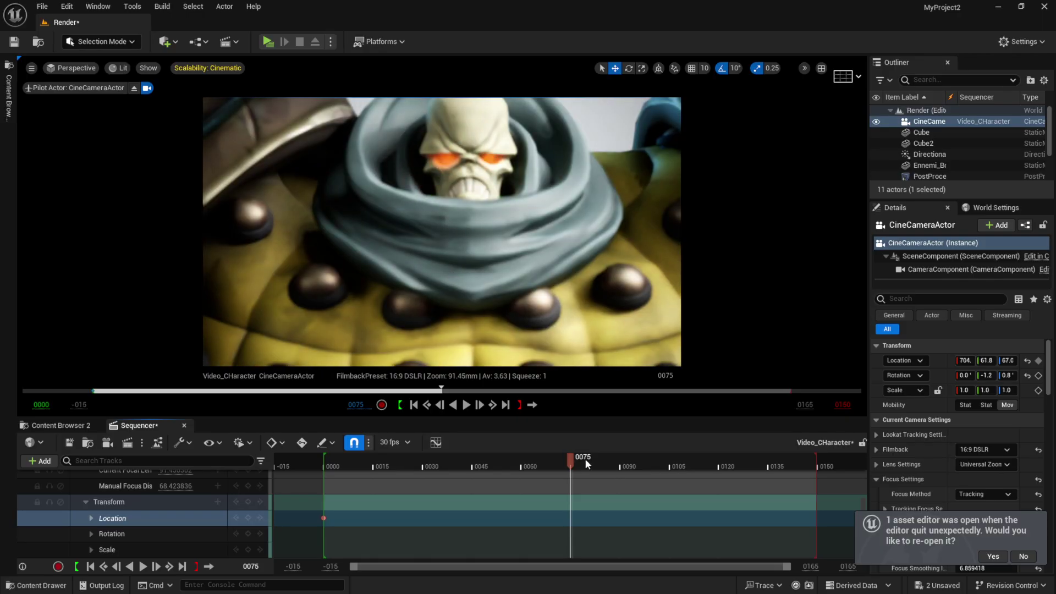
{"action": "left_click", "coordinate": [249, 518]}
At frame 0150, pull the camera back to about X 512, Y 59, Z 71 and keyframe its Location
{"action": "left_click_drag", "start_coordinate": [582, 467], "coordinate": [698, 464]}
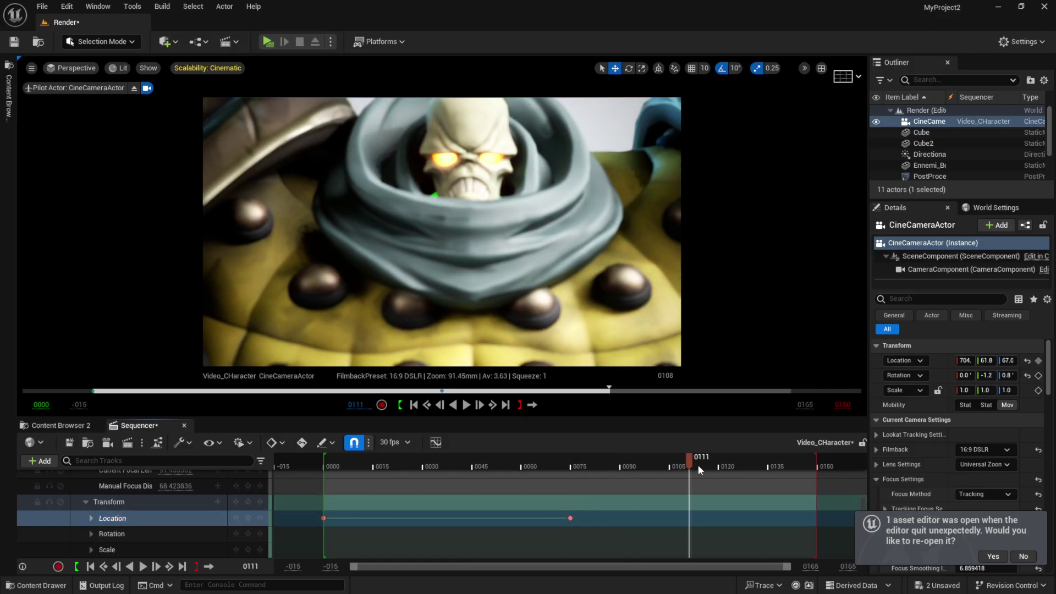
{"action": "left_click_drag", "start_coordinate": [814, 459], "coordinate": [818, 461]}
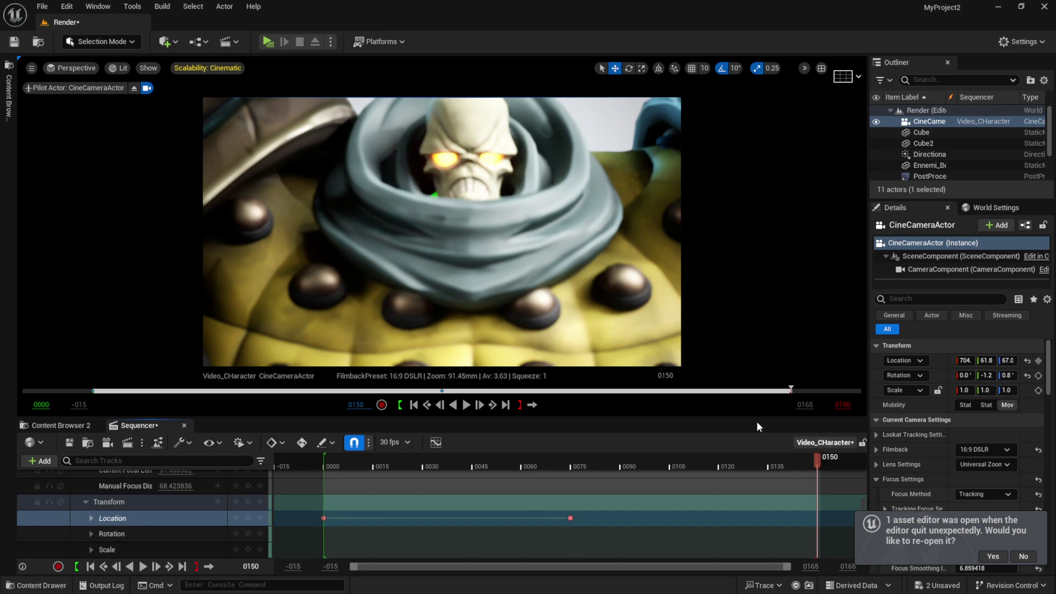
{"action": "scroll", "coordinate": [530, 200], "scroll_direction": "up", "scroll_amount": 3}
{"action": "scroll", "coordinate": [529, 201], "scroll_direction": "down", "scroll_amount": 6}
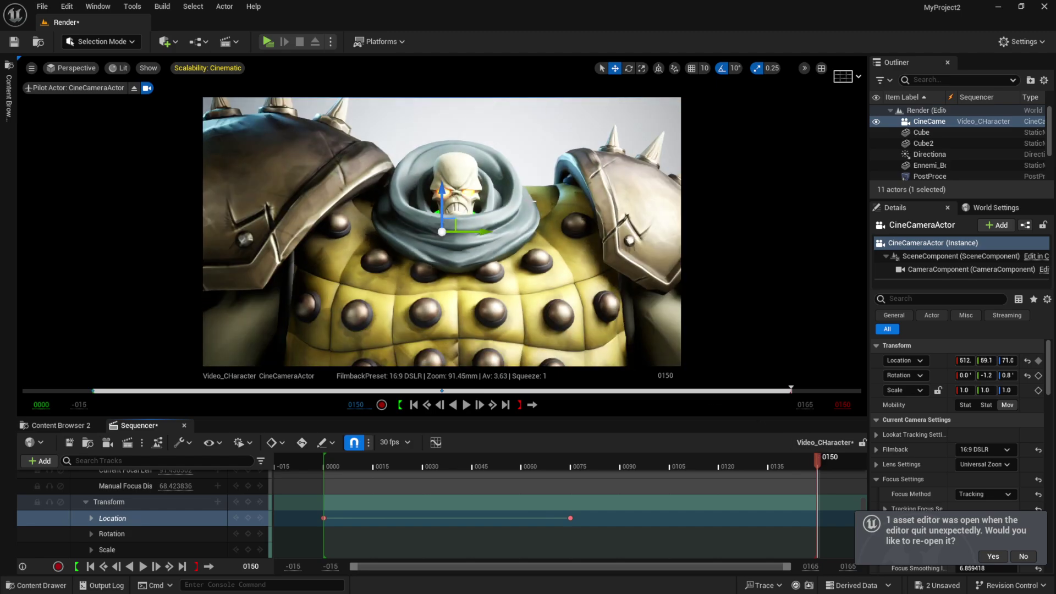
{"action": "scroll", "coordinate": [251, 523], "scroll_direction": "up", "scroll_amount": 1}
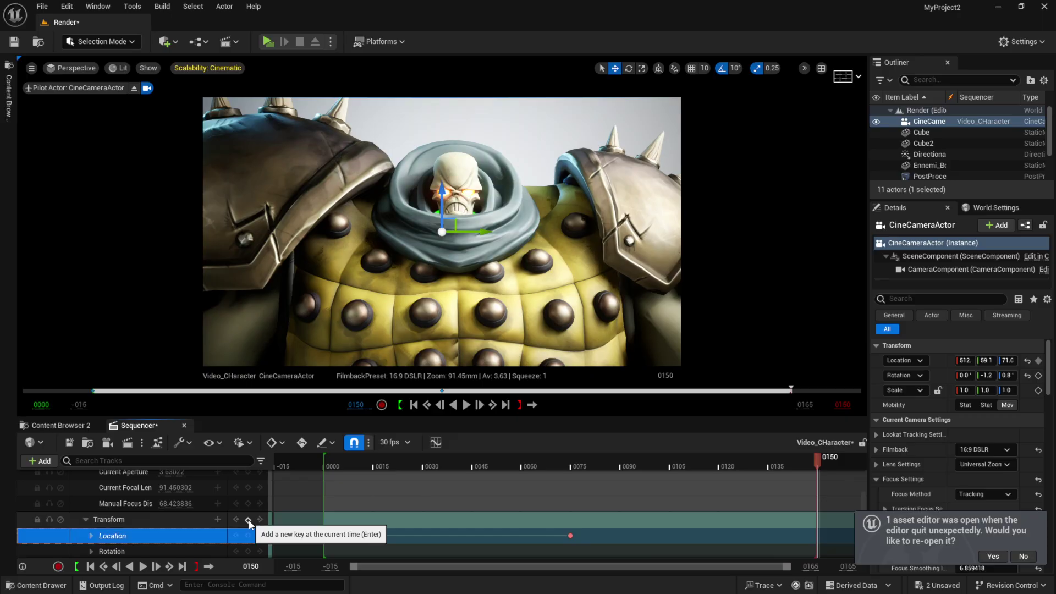
{"action": "left_click", "coordinate": [248, 537]}
{"action": "left_click", "coordinate": [248, 536]}
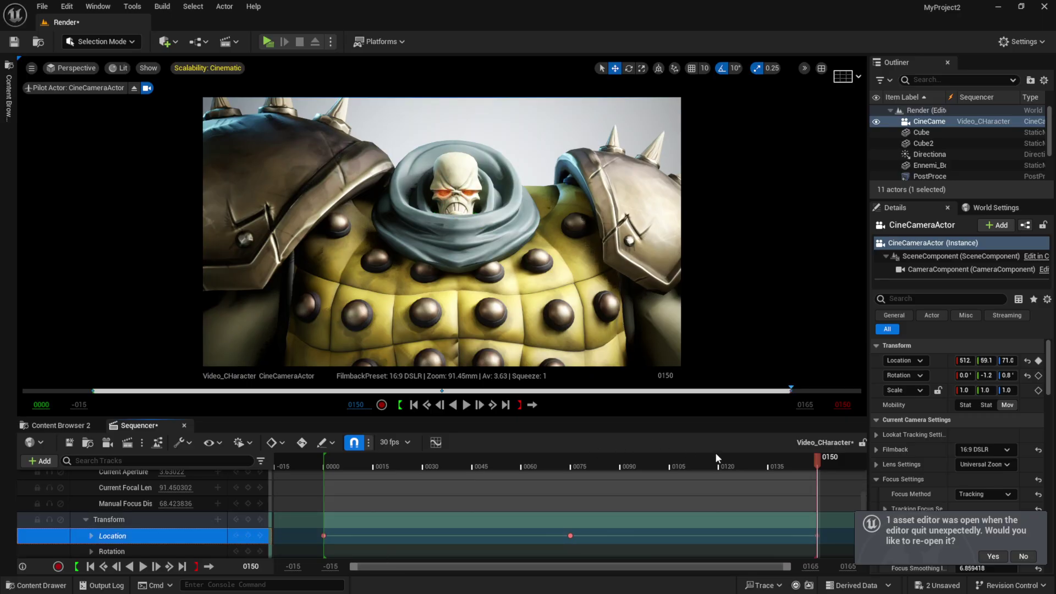
Play the sequence to review the camera movement
{"action": "left_click", "coordinate": [143, 566]}
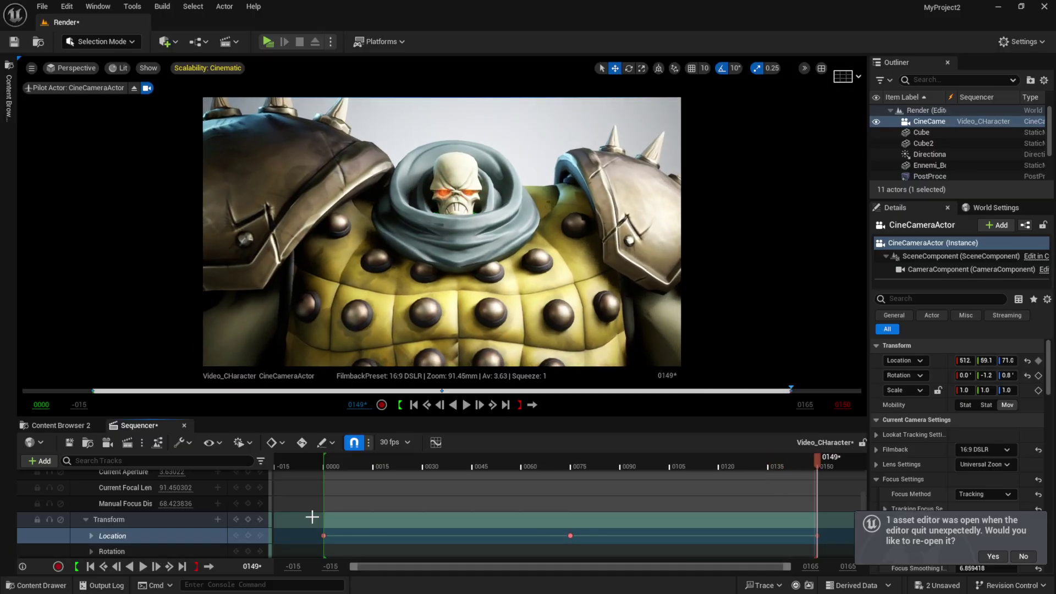
{"action": "scroll", "coordinate": [166, 529], "scroll_direction": "down", "scroll_amount": 1}
{"action": "scroll", "coordinate": [166, 526], "scroll_direction": "up", "scroll_amount": 1}
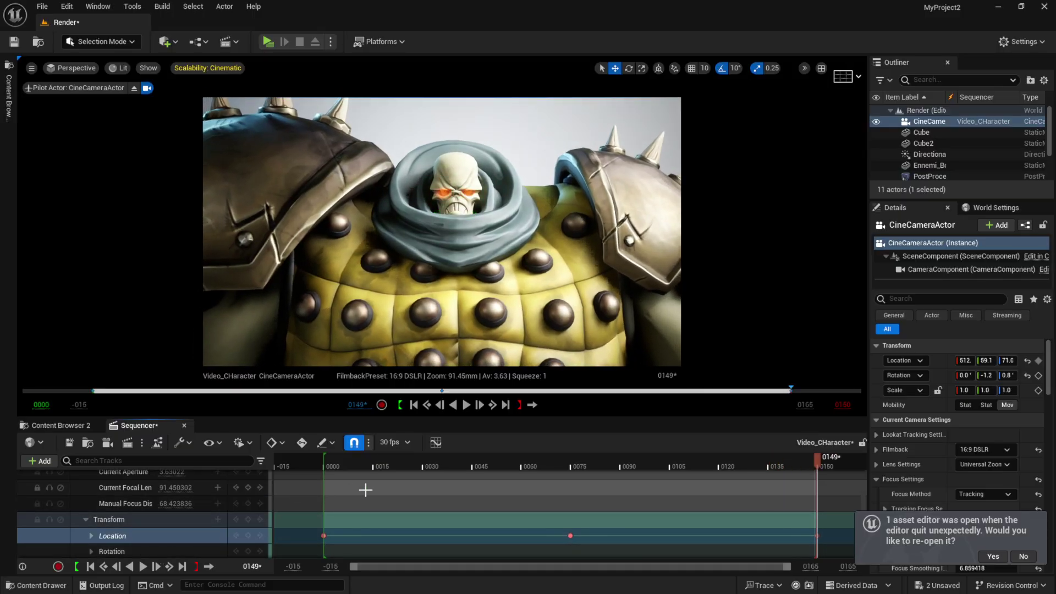
Keyframe the camera's Manual Focus Distance at frame 0000 and raise it to an extremely large value at frame 0075
{"action": "left_click_drag", "start_coordinate": [816, 465], "coordinate": [322, 459]}
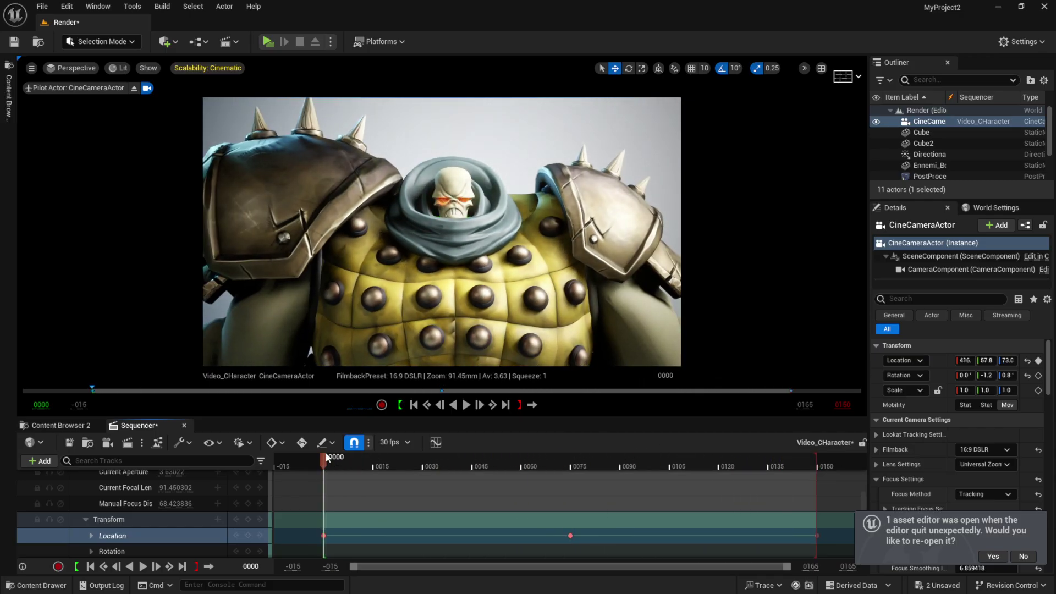
{"action": "left_click", "coordinate": [248, 504]}
{"action": "left_click_drag", "start_coordinate": [562, 467], "coordinate": [571, 474]}
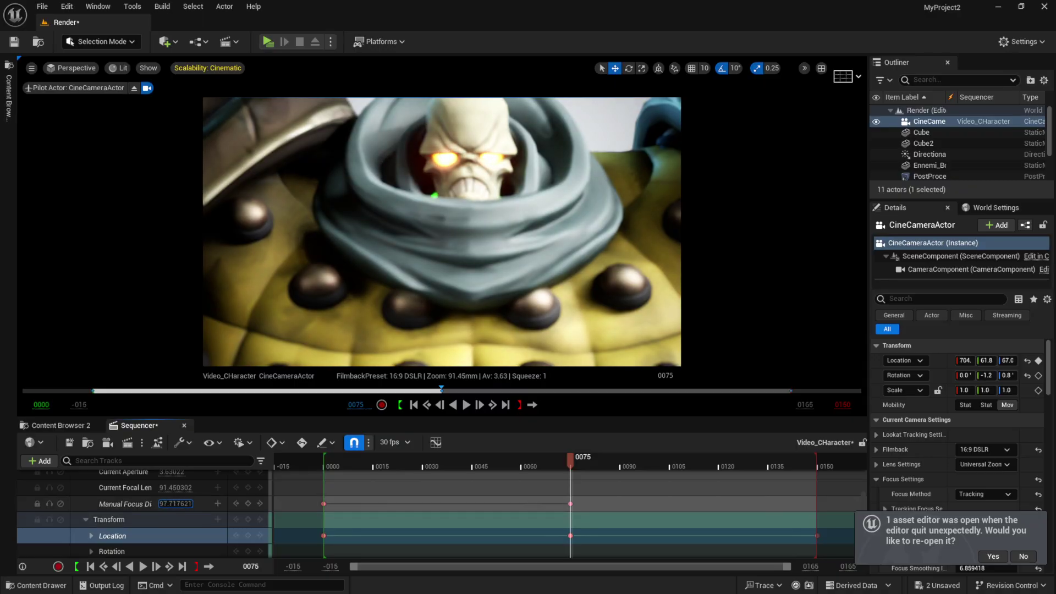
{"action": "left_click_drag", "start_coordinate": [176, 504], "coordinate": [190, 504]}
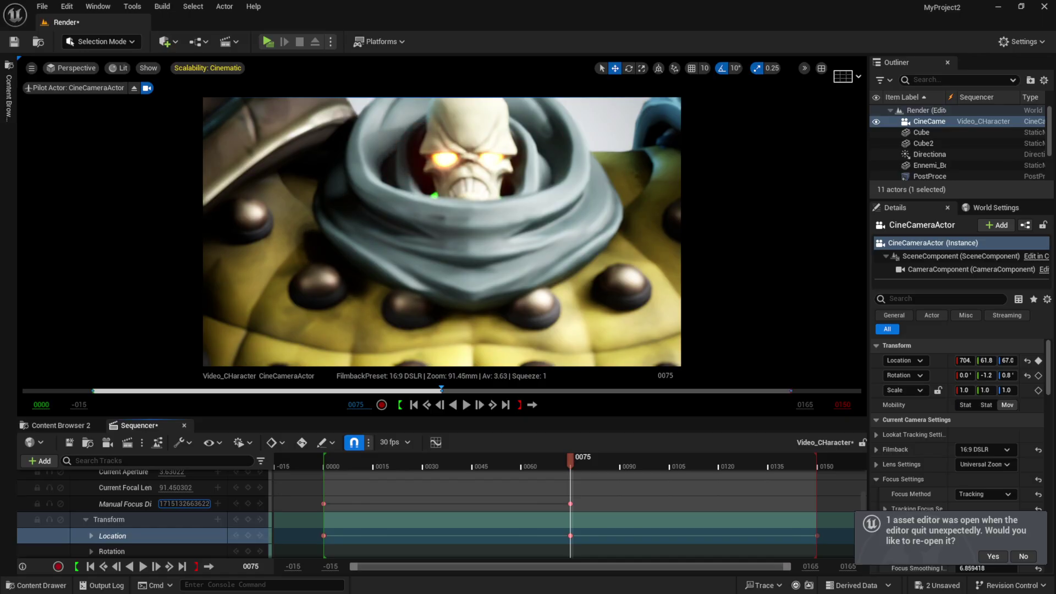
{"action": "left_click_drag", "start_coordinate": [184, 504], "coordinate": [205, 489]}
Raise the camera's Current Aperture to 22.0 and keyframe it at frame 0075
{"action": "scroll", "coordinate": [168, 493], "scroll_direction": "up", "scroll_amount": 1}
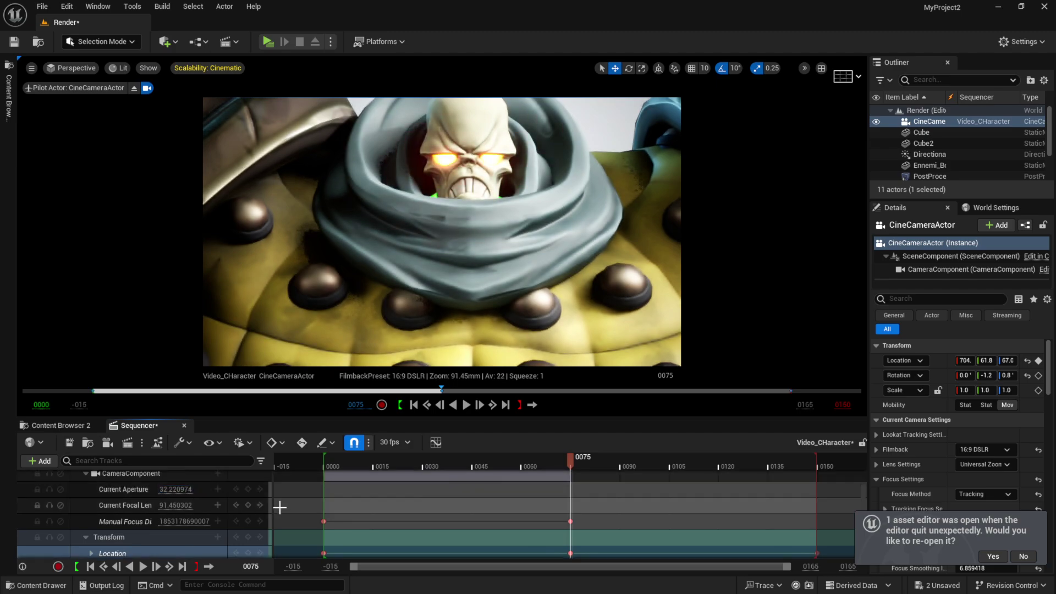
{"action": "left_click", "coordinate": [249, 489]}
Play the sequence from frame 0000 to review the camera move with the focus and aperture changes
{"action": "left_click_drag", "start_coordinate": [571, 466], "coordinate": [324, 472]}
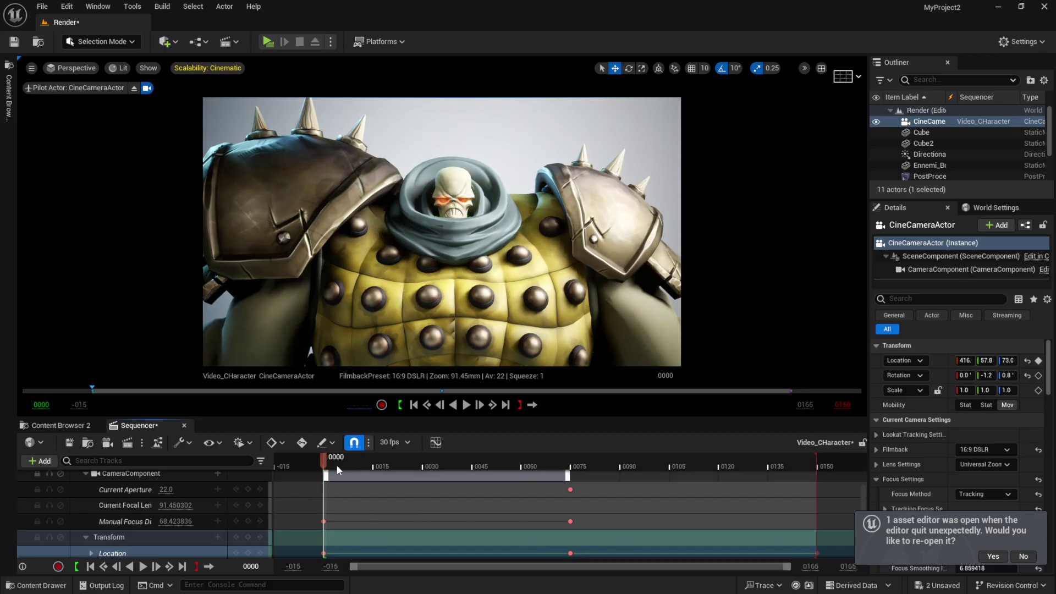
{"action": "left_click", "coordinate": [466, 406]}
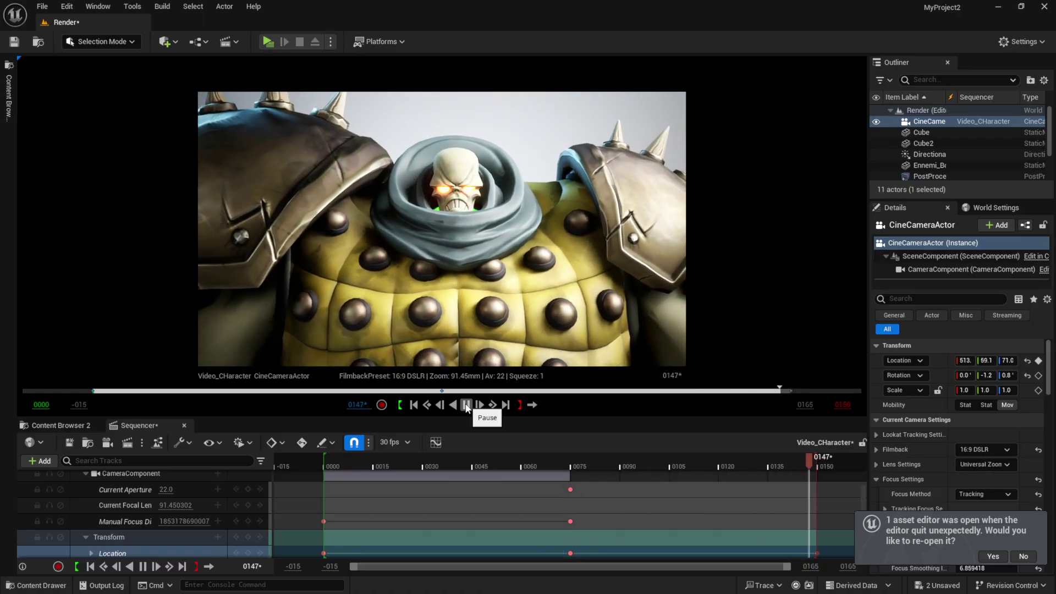
{"action": "left_click", "coordinate": [466, 406]}
Return to frame 0000, collapse the camera tracks, and add the Ennemi_Boss_Low mesh to the sequence
{"action": "left_click_drag", "start_coordinate": [405, 458], "coordinate": [326, 463]}
{"action": "scroll", "coordinate": [174, 509], "scroll_direction": "up", "scroll_amount": 2}
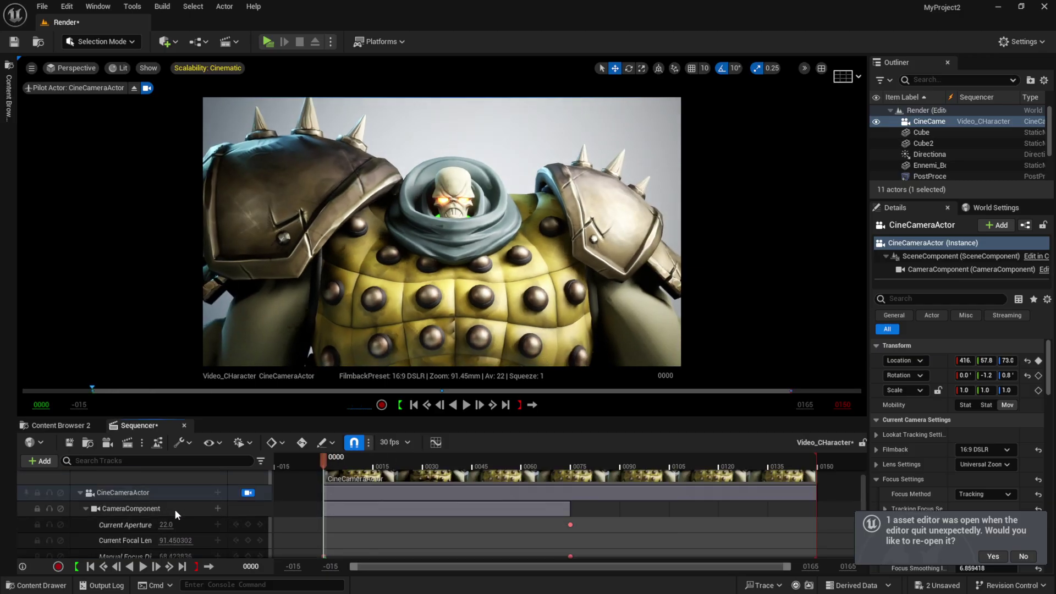
{"action": "left_click", "coordinate": [81, 493]}
{"action": "scroll", "coordinate": [80, 491], "scroll_direction": "up", "scroll_amount": 2}
{"action": "left_click", "coordinate": [485, 232]}
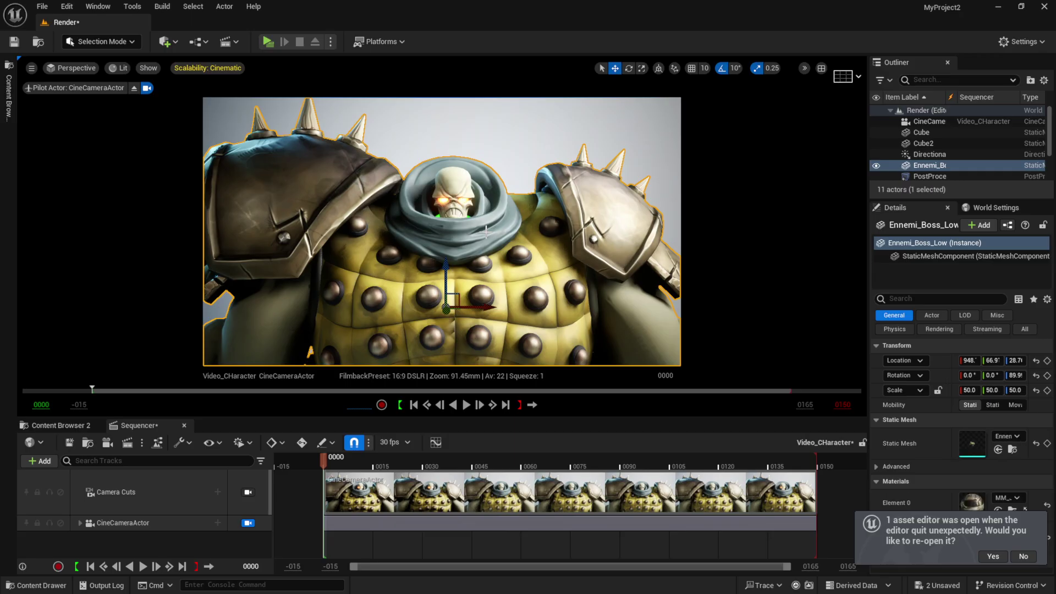
{"action": "left_click", "coordinate": [931, 169]}
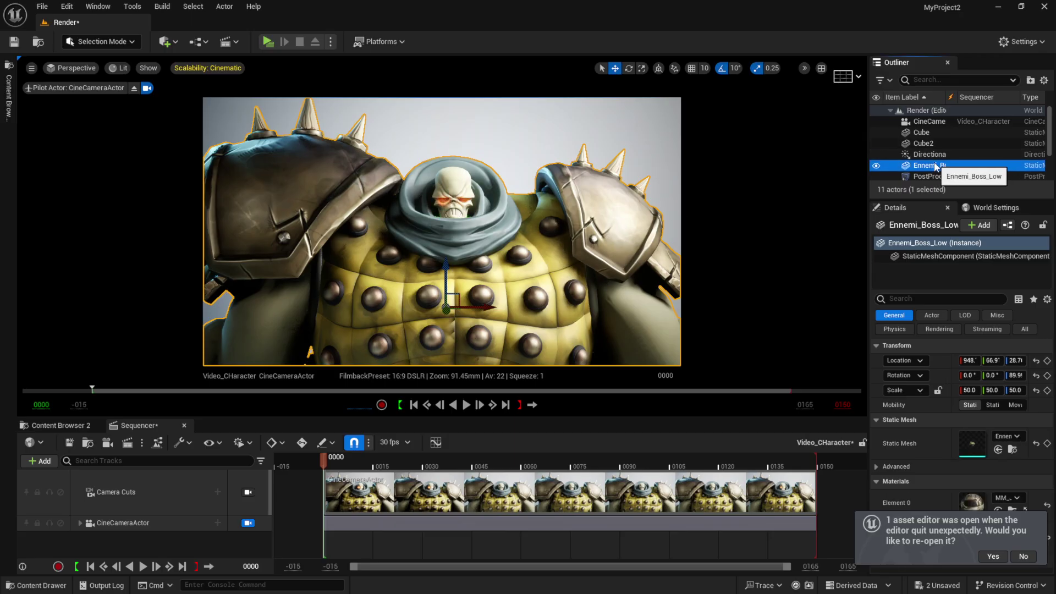
{"action": "left_click_drag", "start_coordinate": [923, 171], "coordinate": [449, 536]}
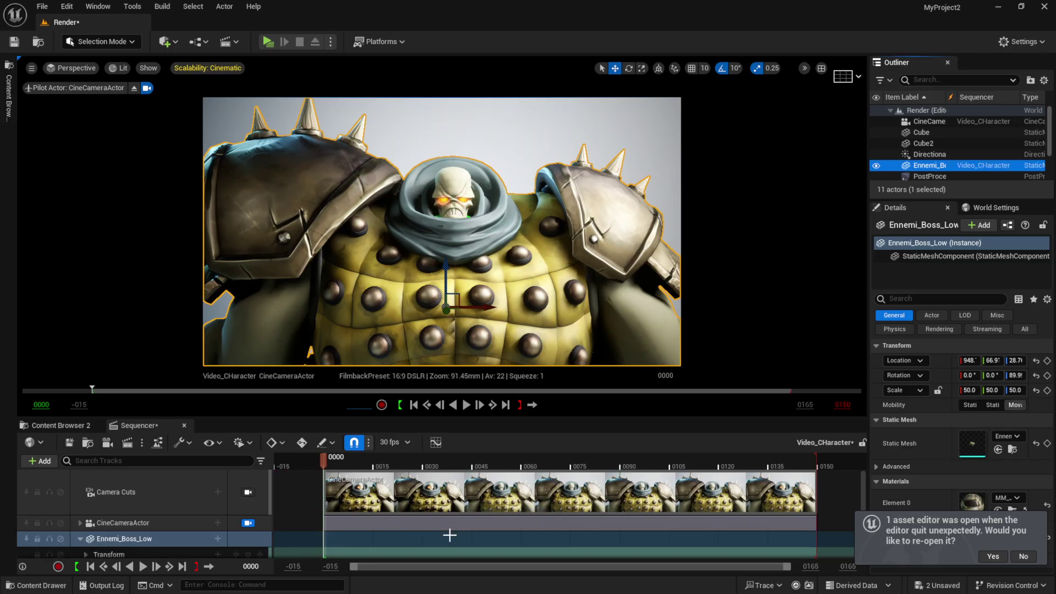
Expand Ennemi_Boss_Low's Transform and Rotation tracks and add a Yaw keyframe at frame 0000
{"action": "left_click", "coordinate": [86, 550]}
{"action": "scroll", "coordinate": [173, 510], "scroll_direction": "down", "scroll_amount": 2}
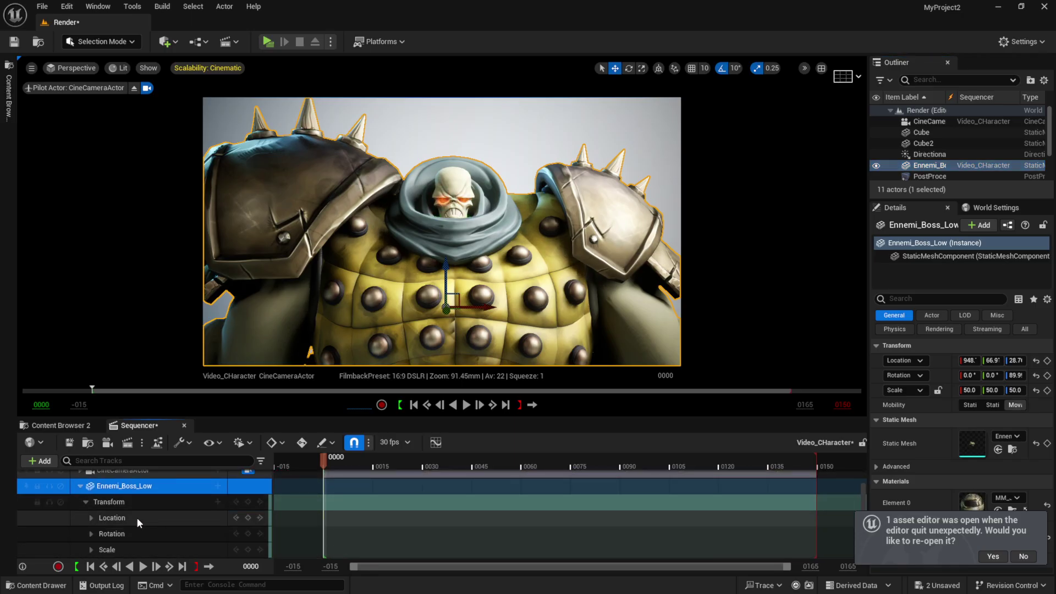
{"action": "left_click", "coordinate": [91, 534]}
{"action": "scroll", "coordinate": [153, 529], "scroll_direction": "down", "scroll_amount": 1}
{"action": "scroll", "coordinate": [154, 529], "scroll_direction": "down", "scroll_amount": 1}
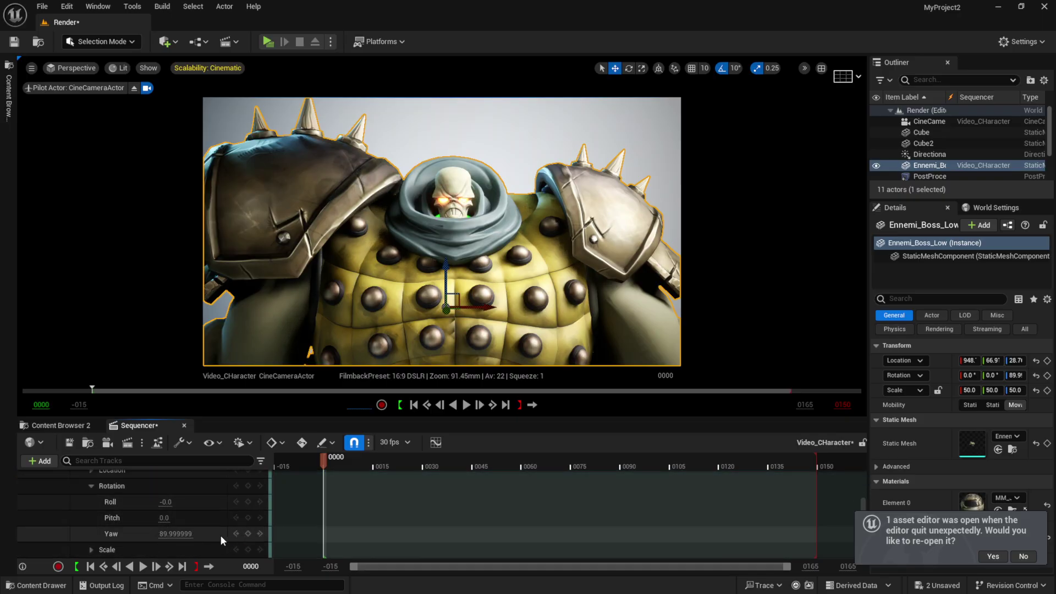
{"action": "left_click", "coordinate": [248, 534]}
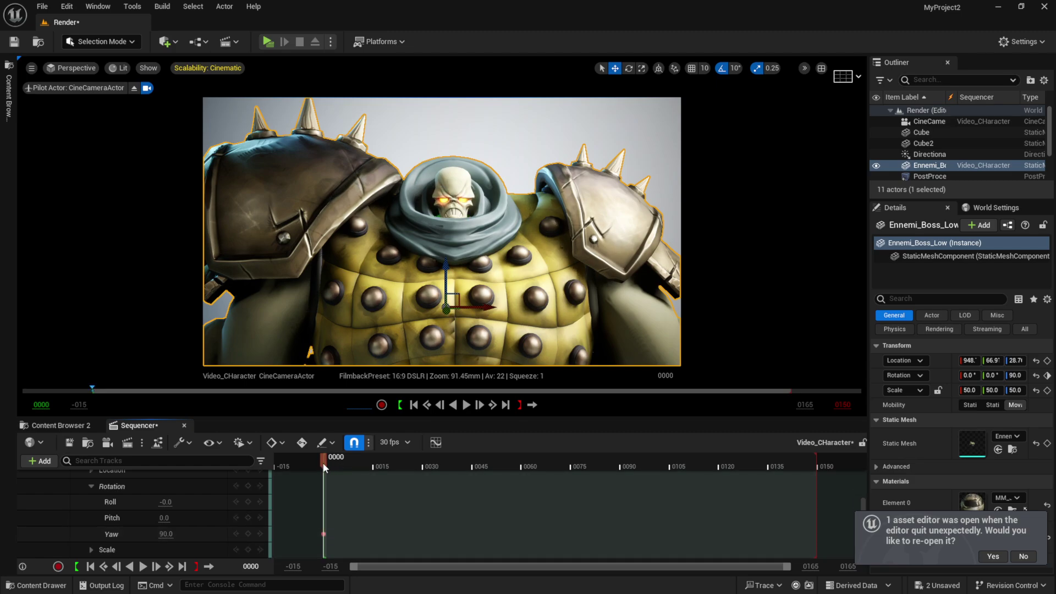
Keyframe Ennemi_Boss_Low's Yaw at 267.0 on frame 0075 and at 93.0 on frame 0150
{"action": "left_click_drag", "start_coordinate": [324, 459], "coordinate": [571, 458]}
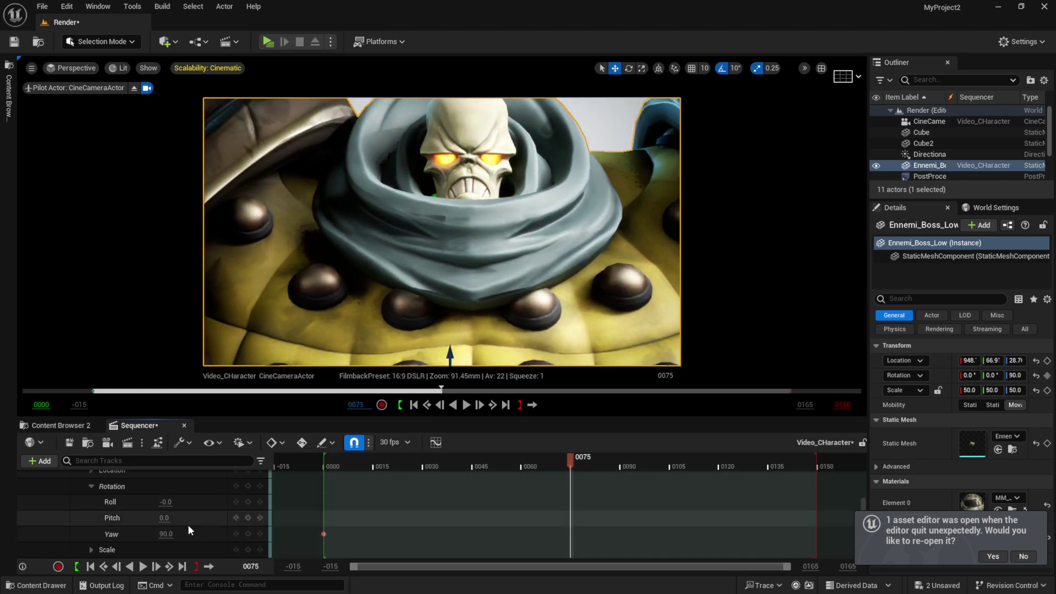
{"action": "left_click", "coordinate": [166, 534]}
{"action": "type", "text": "168"}
{"action": "key", "text": "Return"}
{"action": "left_click_drag", "start_coordinate": [168, 534], "coordinate": [225, 535]}
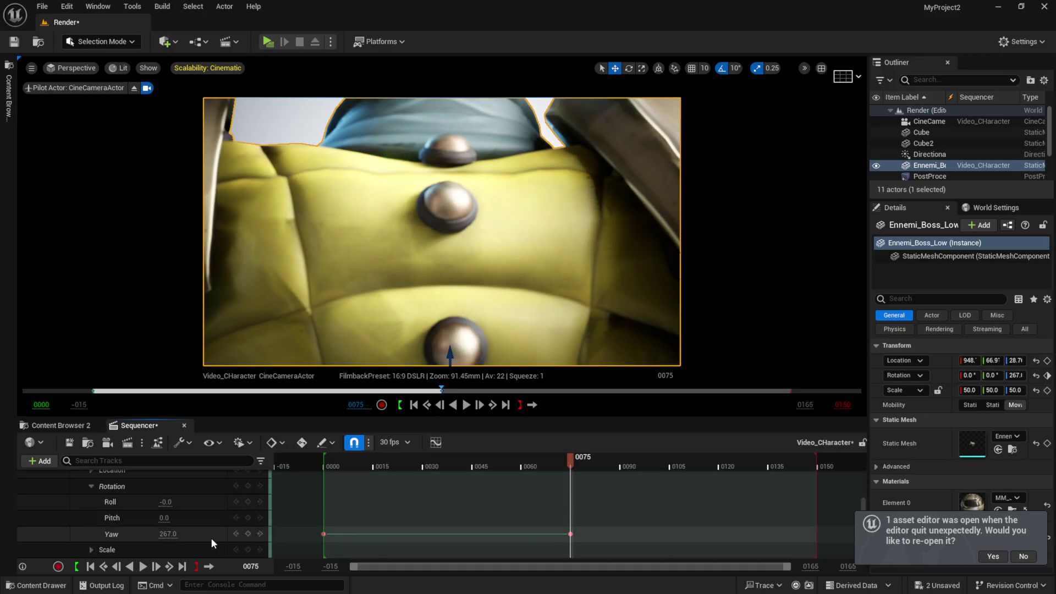
{"action": "left_click_drag", "start_coordinate": [575, 470], "coordinate": [817, 458]}
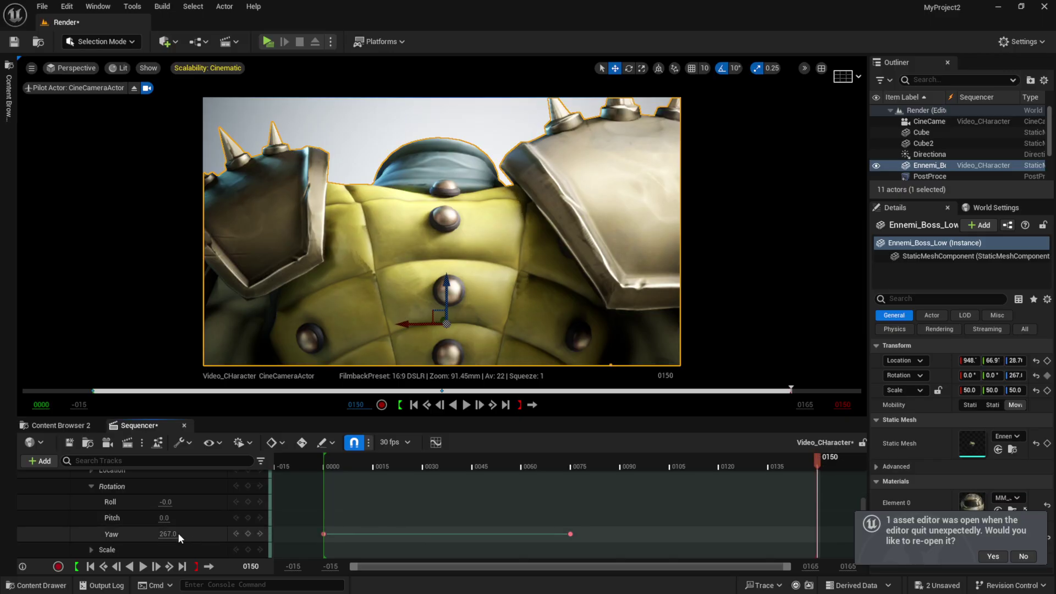
{"action": "left_click_drag", "start_coordinate": [172, 535], "coordinate": [83, 535]}
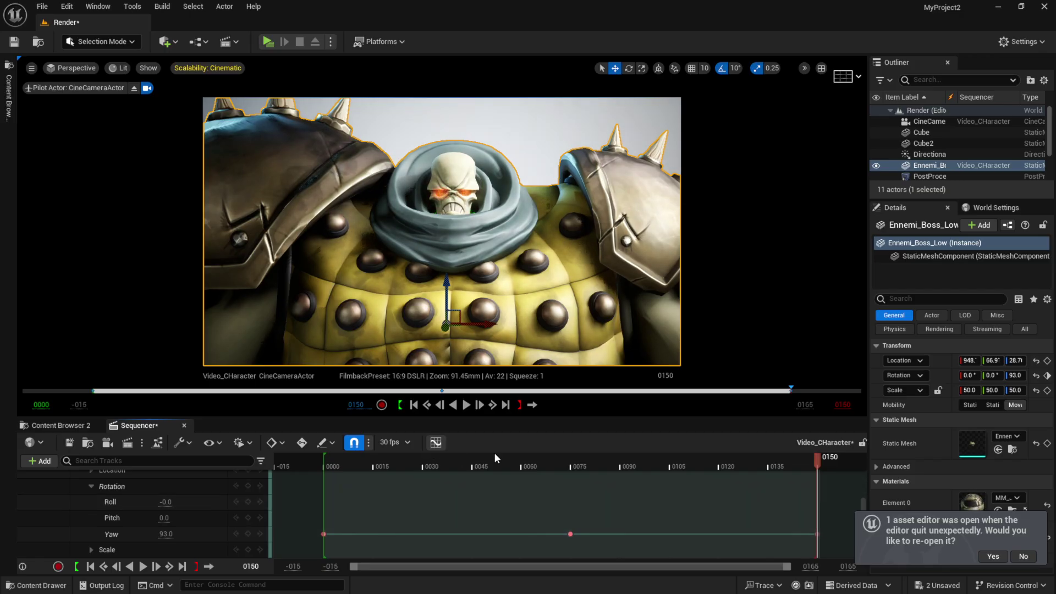
Play the sequence to review the character's rotation with the camera move, finishing with the playhead at frame 0150
{"action": "left_click", "coordinate": [466, 405]}
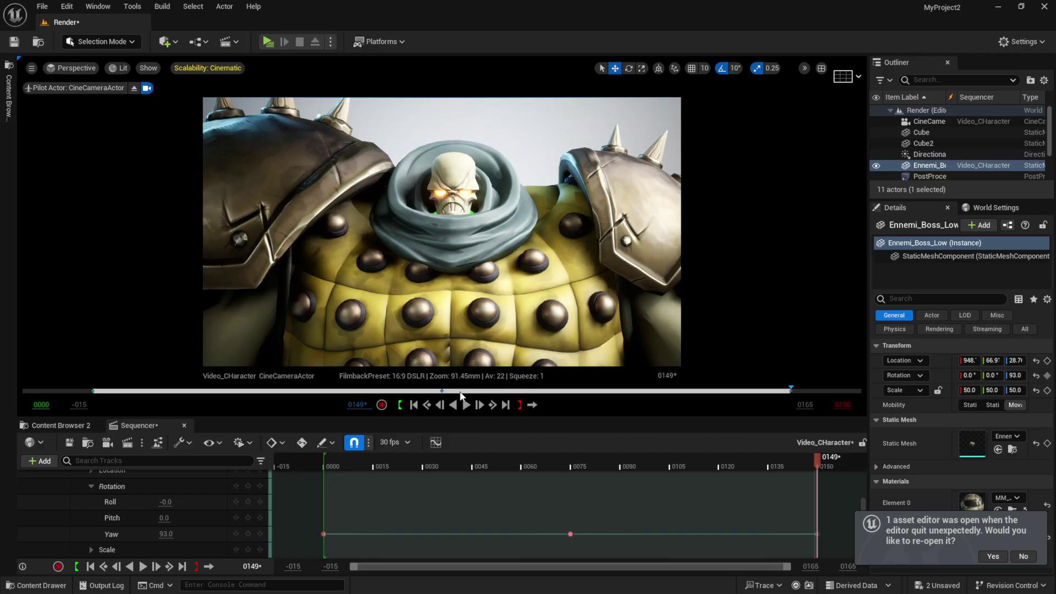
{"action": "left_click", "coordinate": [467, 405]}
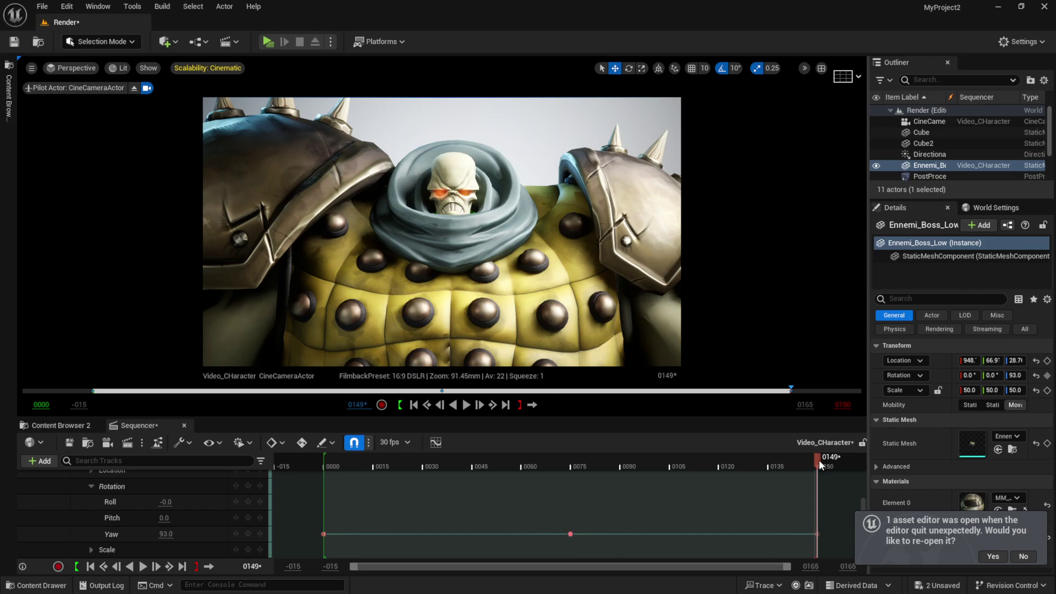
{"action": "left_click_drag", "start_coordinate": [820, 460], "coordinate": [817, 409]}
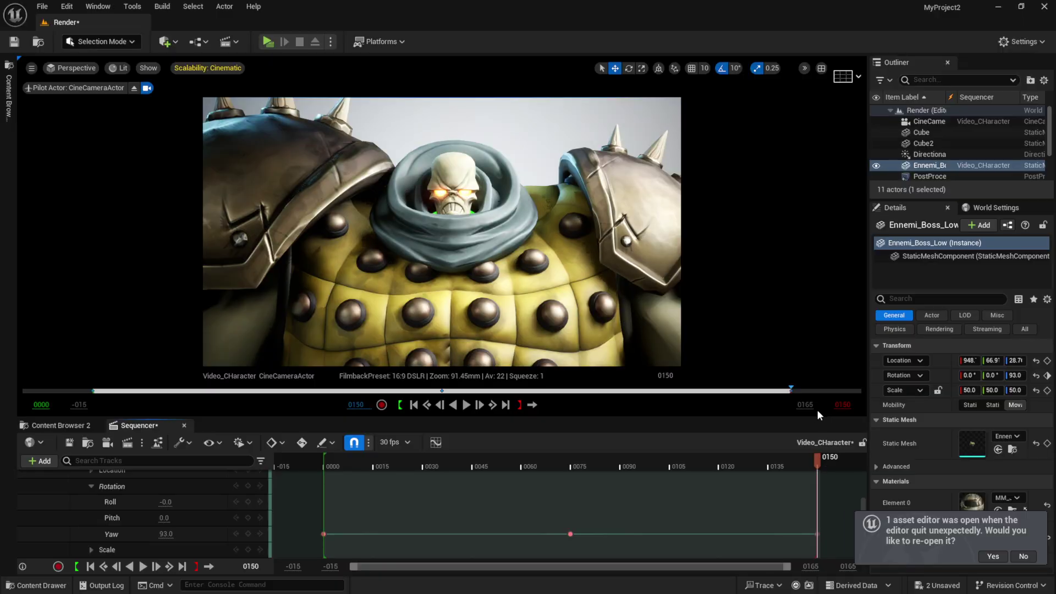
Render the sequence to a 1920 x 1080 AVI video without audio at compression quality 100.0, saving the unsaved assets before capture
{"action": "left_click", "coordinate": [126, 443]}
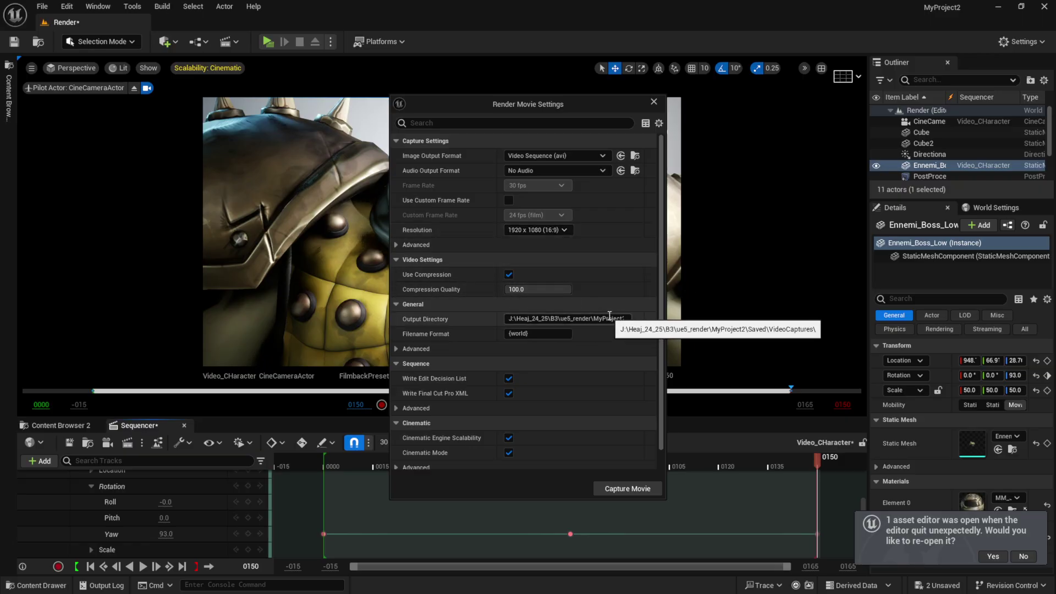
{"action": "scroll", "coordinate": [550, 352], "scroll_direction": "down", "scroll_amount": 1}
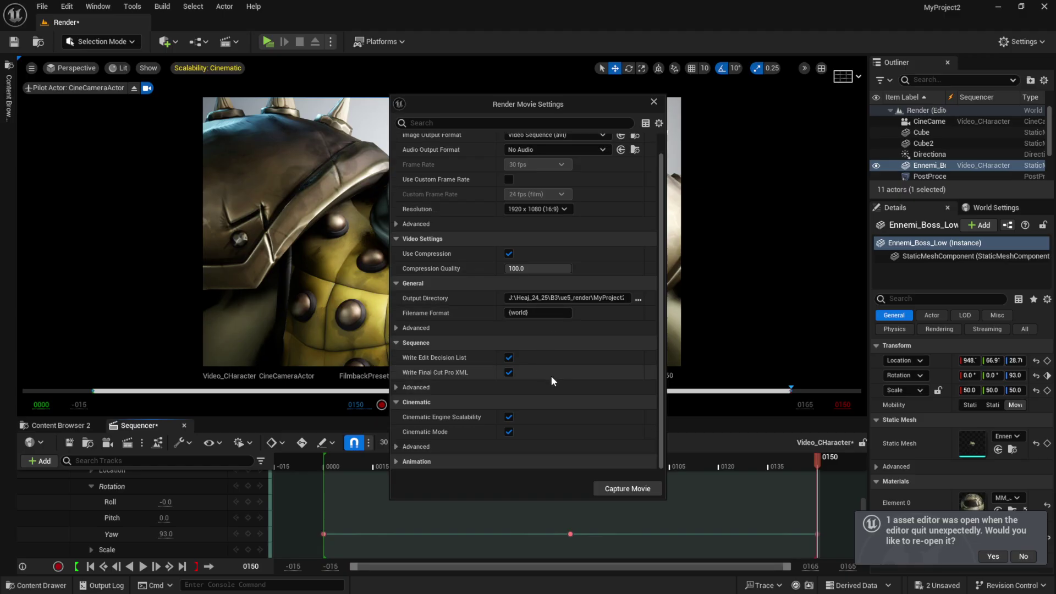
{"action": "left_click", "coordinate": [615, 492]}
{"action": "left_click", "coordinate": [560, 428]}
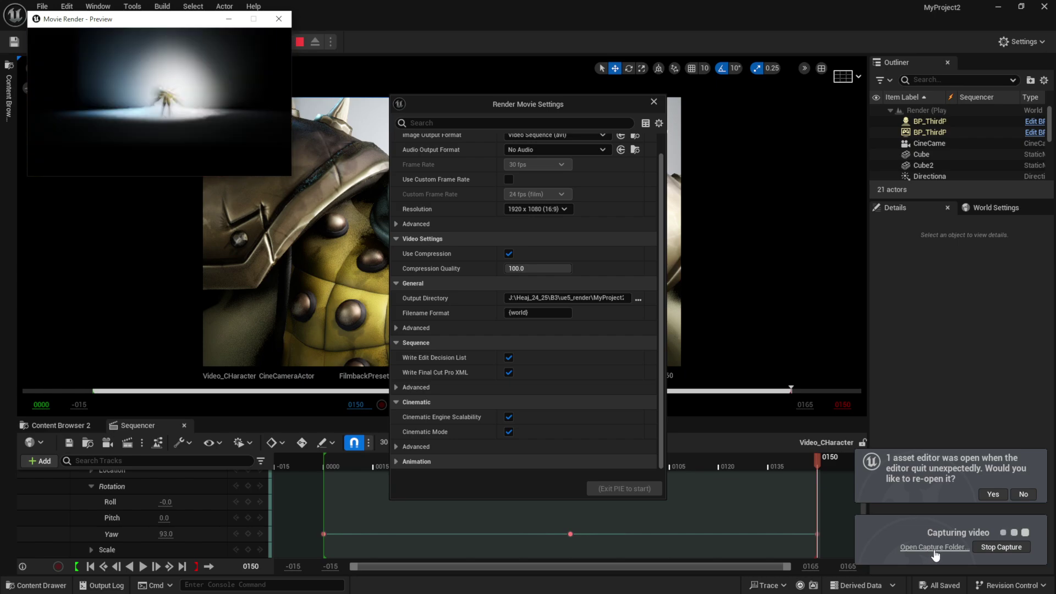
Open the capture folder, watch the rendered Render_(3) video in VLC media player, and close the player
{"action": "left_click", "coordinate": [980, 549]}
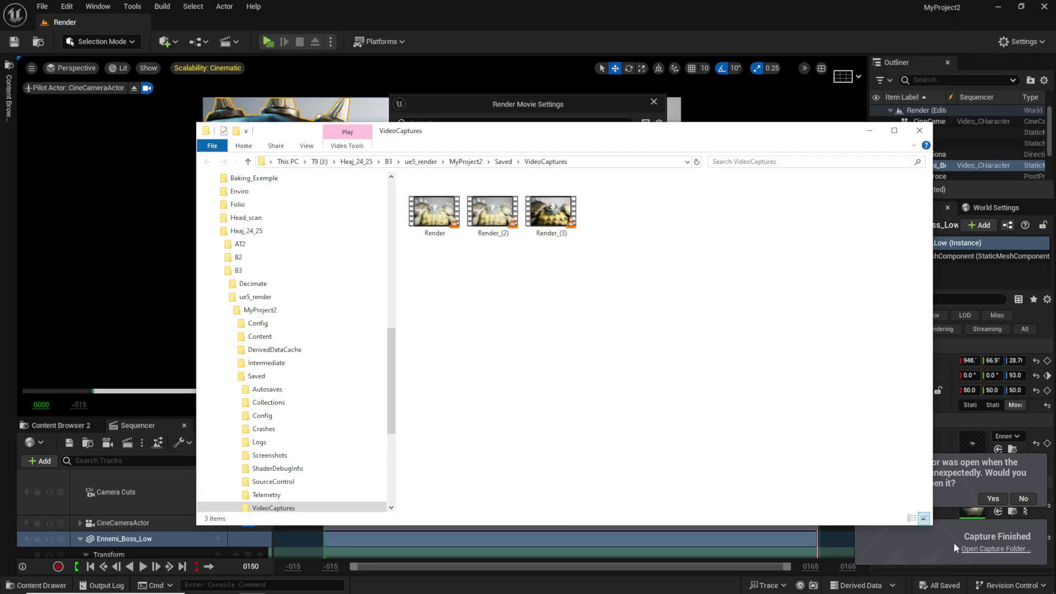
{"action": "double_click", "coordinate": [555, 209]}
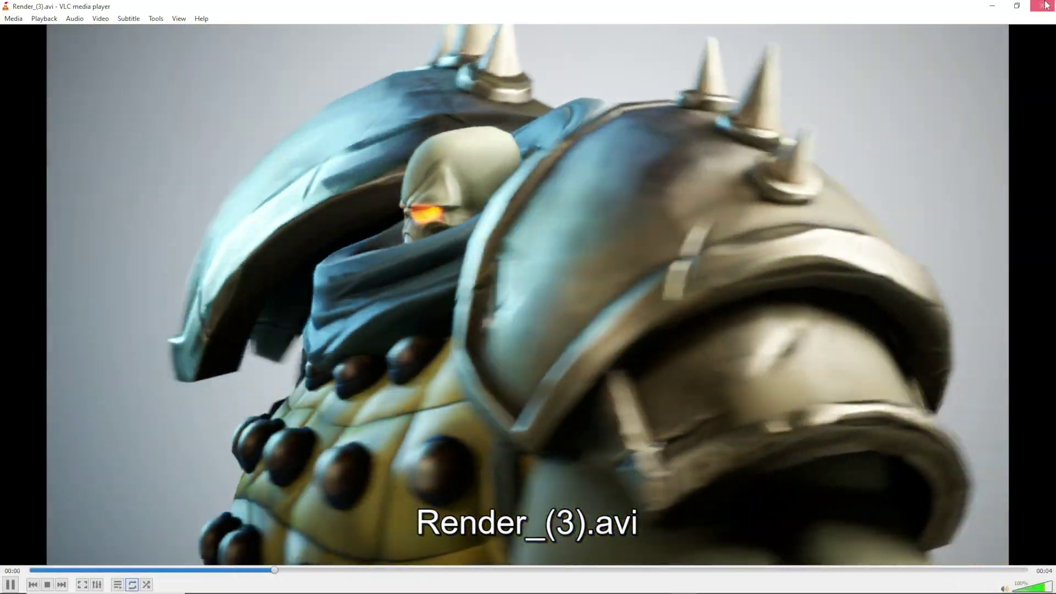
{"action": "left_click", "coordinate": [1043, 6]}
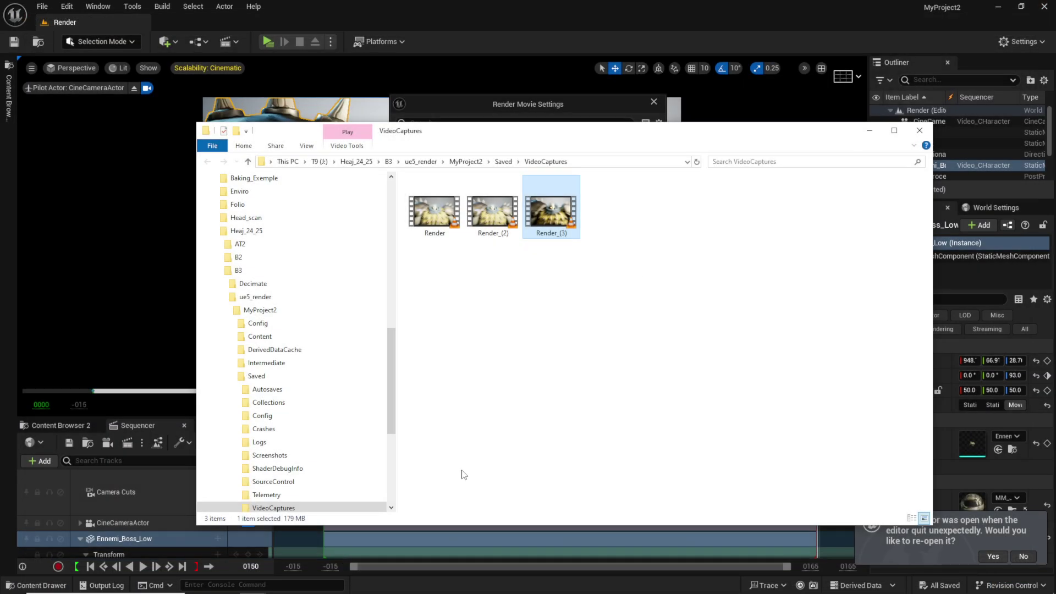
{"action": "left_click", "coordinate": [522, 584]}
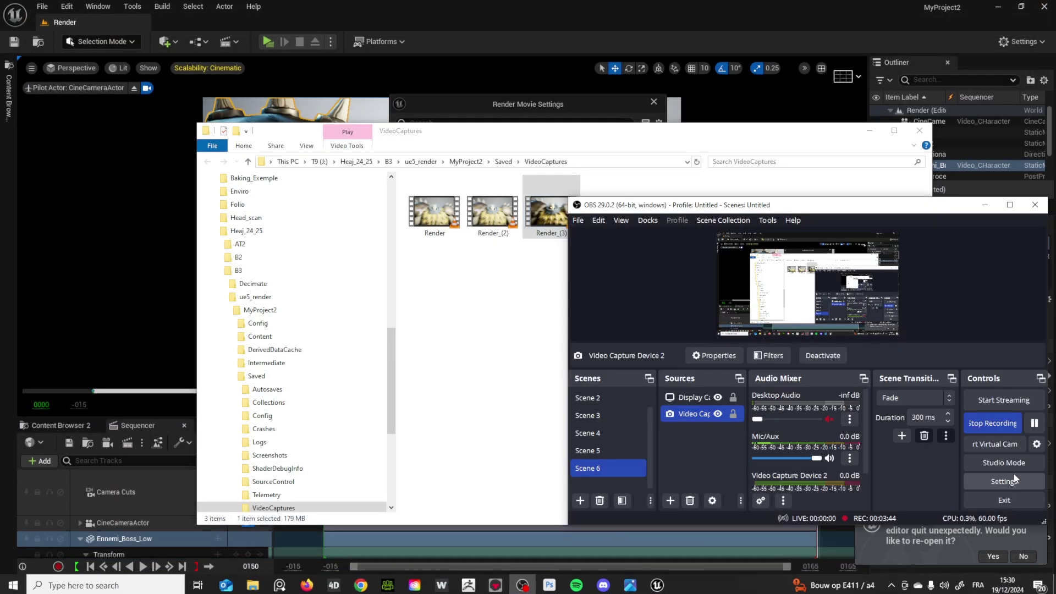